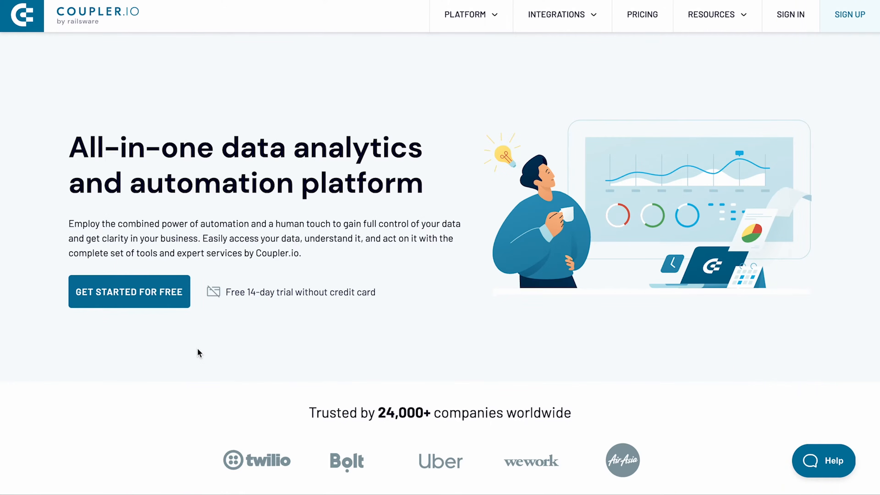
Step: Start the free Coupler.io trial by signing up with a Google account, and dismiss the intro video
click(158, 301)
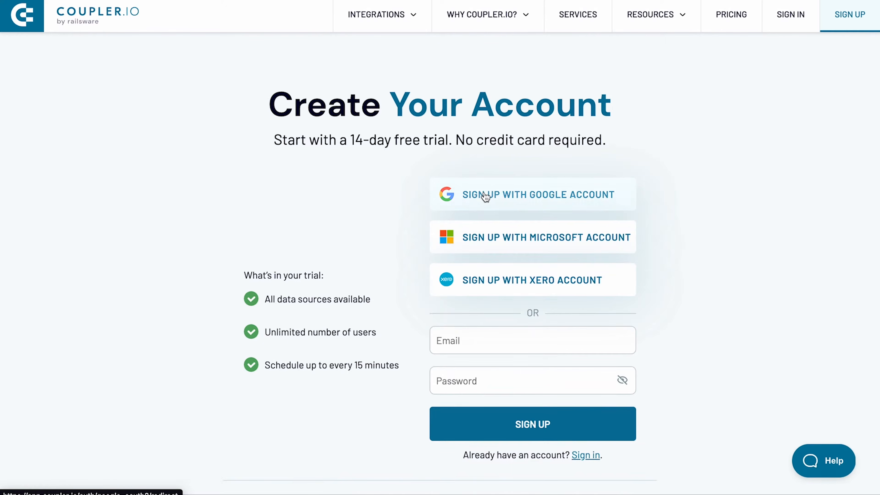
click(483, 197)
click(412, 279)
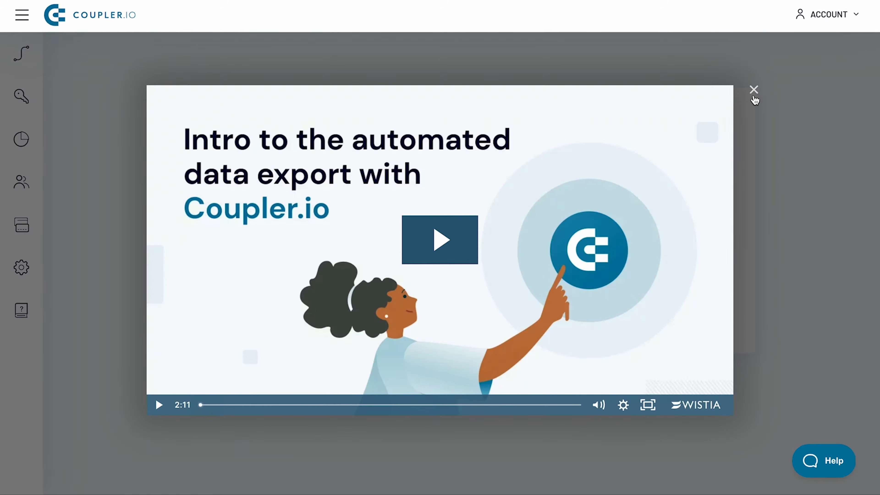
click(753, 90)
Step: Create a new importer with Facebook Ads as the source and Google Sheets as the destination
click(319, 253)
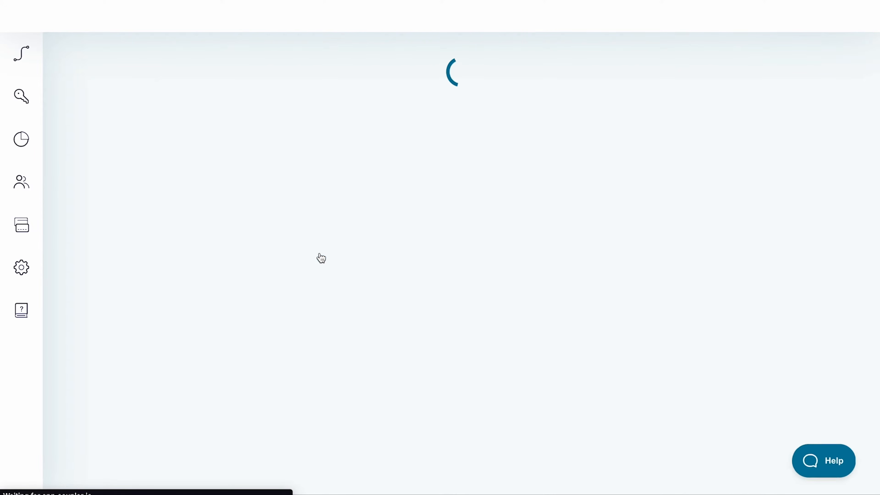
click(318, 219)
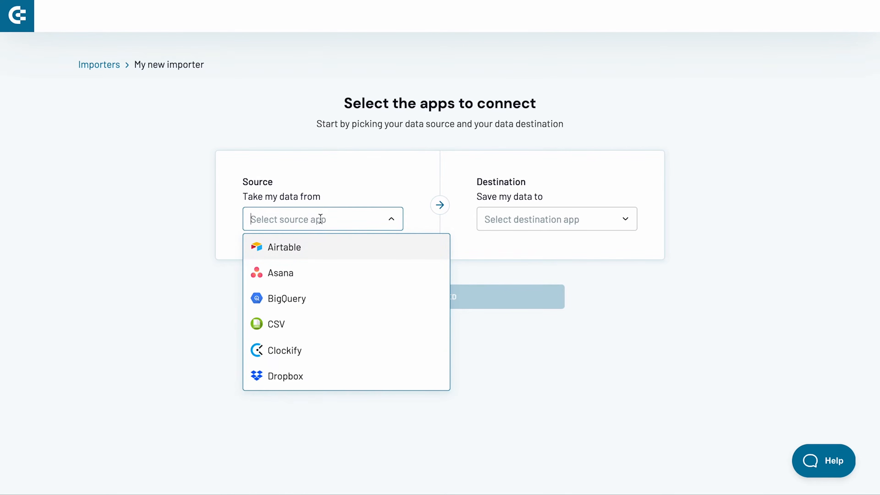
scroll(314, 310, down, 3)
click(314, 304)
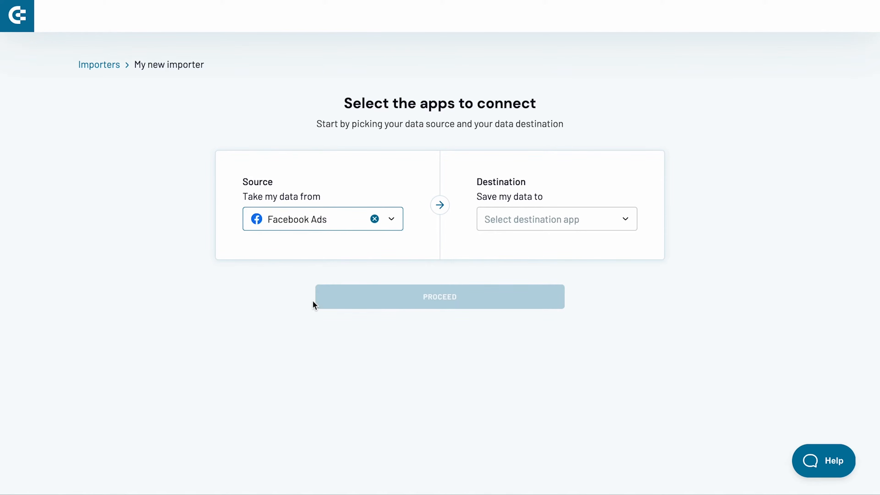
click(536, 220)
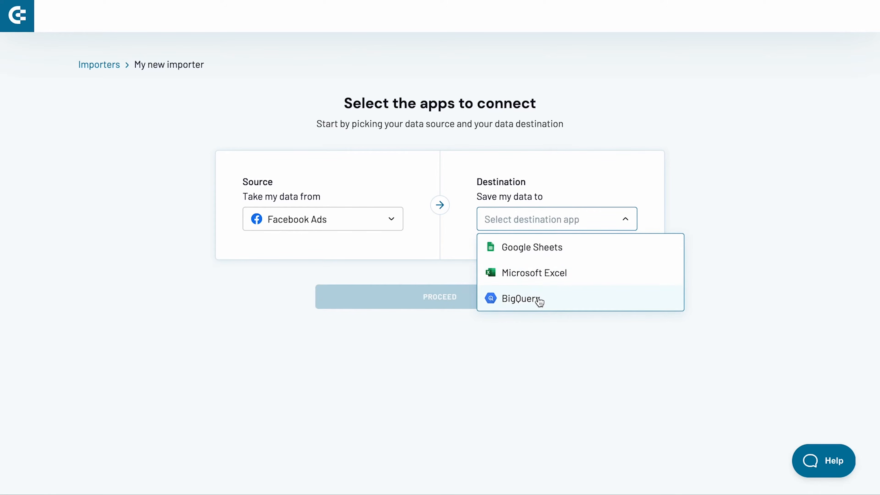
click(543, 252)
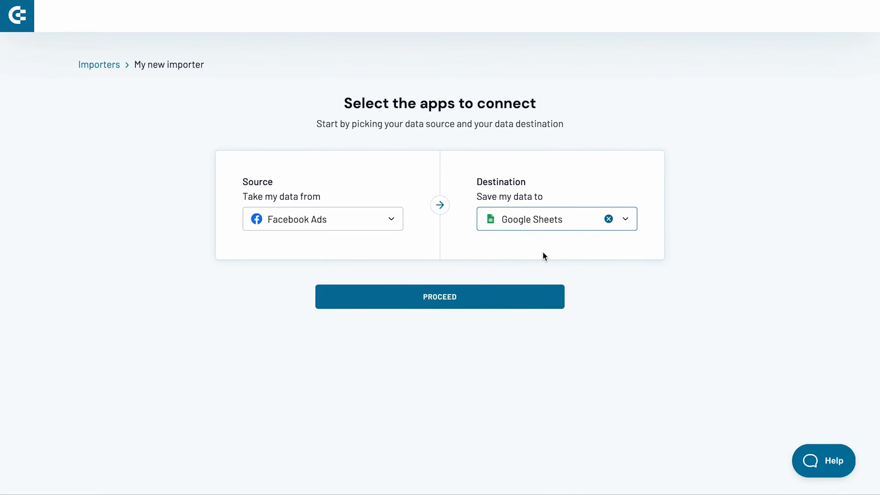
click(501, 298)
Step: Title the new importer "Facebook Campaigns"
click(393, 119)
key(ctrl+a)
text(Facebook Campaigns)
key(Return)
Step: Connect the previously linked Facebook account as the importer's source account and continue to the data entity
click(412, 279)
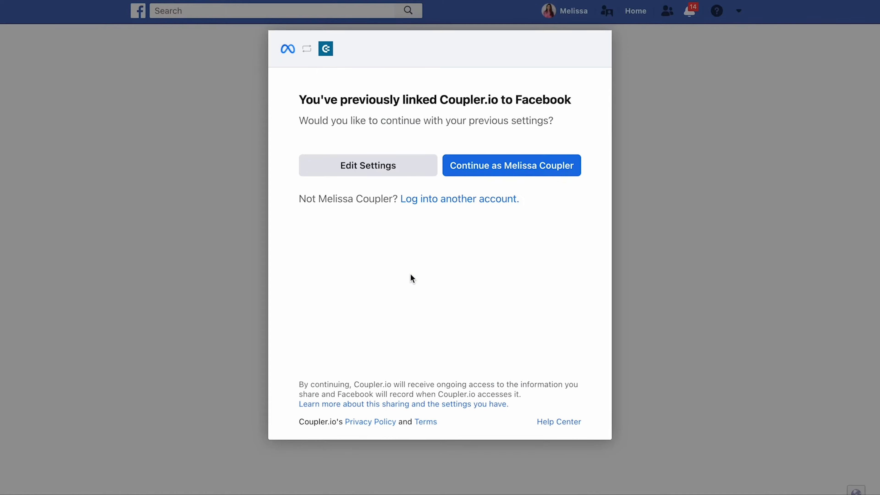
click(518, 176)
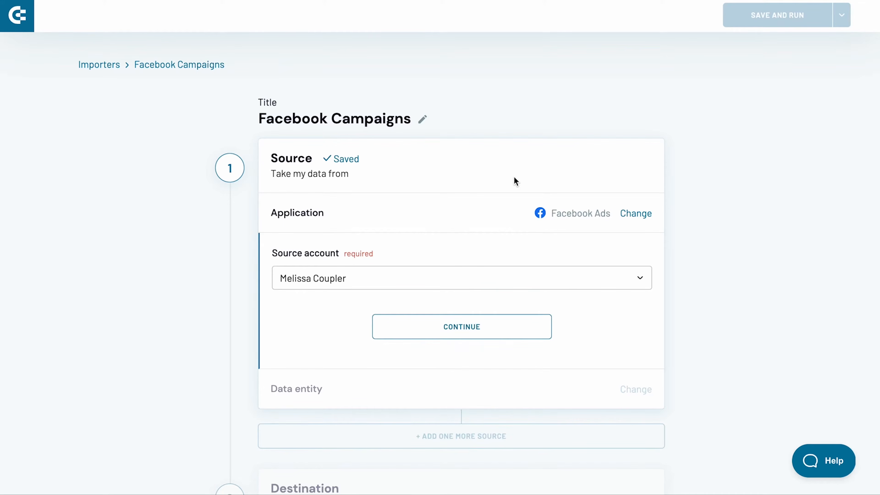
click(448, 339)
Step: Set the data entity to Campaigns with Coupler.io Ad Account as the ad account, and proceed to the destination settings
click(429, 317)
click(391, 390)
click(390, 394)
click(383, 421)
scroll(413, 438, down, 2)
click(413, 437)
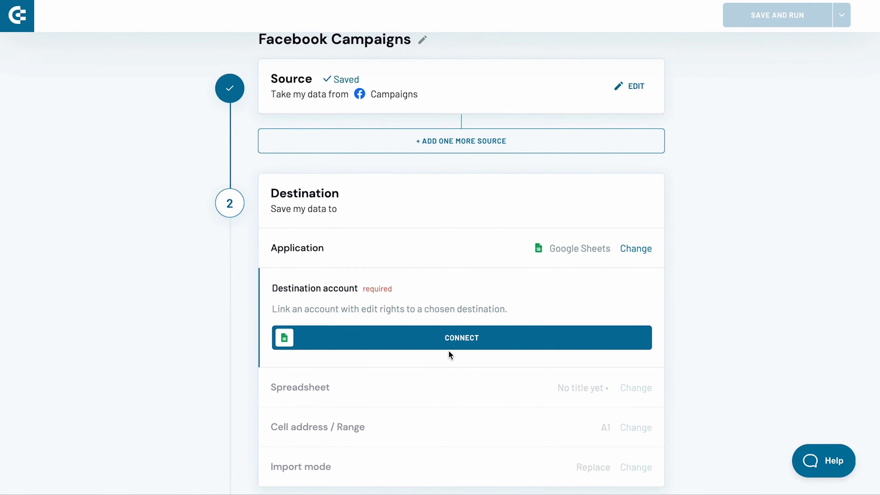
Step: Connect the Google account as the importer's destination account and continue to the spreadsheet choice
click(449, 345)
click(486, 402)
click(468, 363)
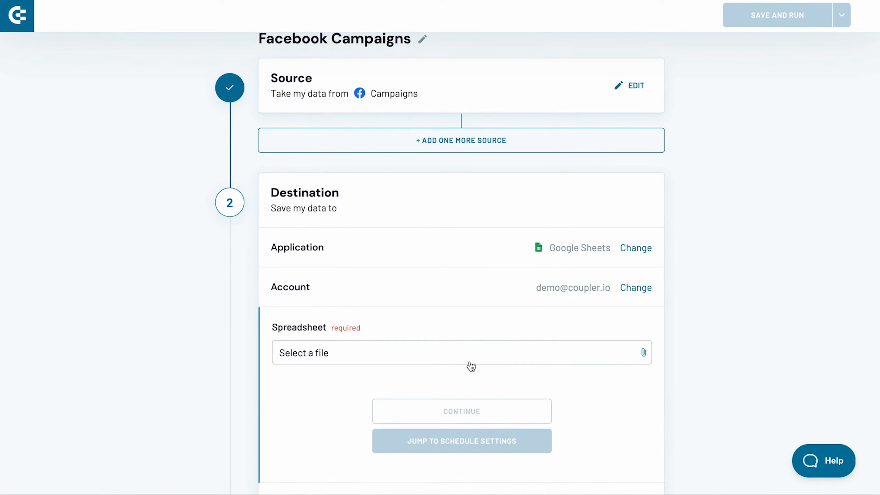
Step: Choose the "Advertising sources" spreadsheet and its "FB Ads Campaigns" sheet as the import destination
click(470, 357)
click(226, 202)
click(138, 424)
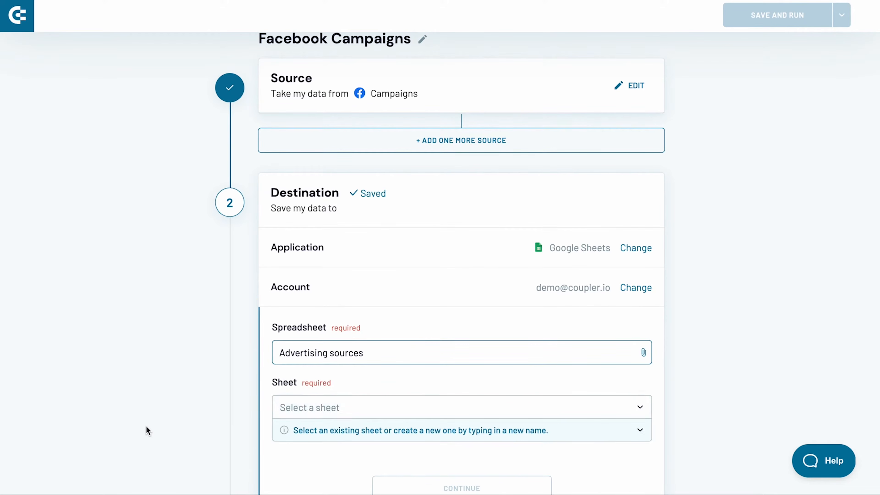
click(323, 406)
click(340, 317)
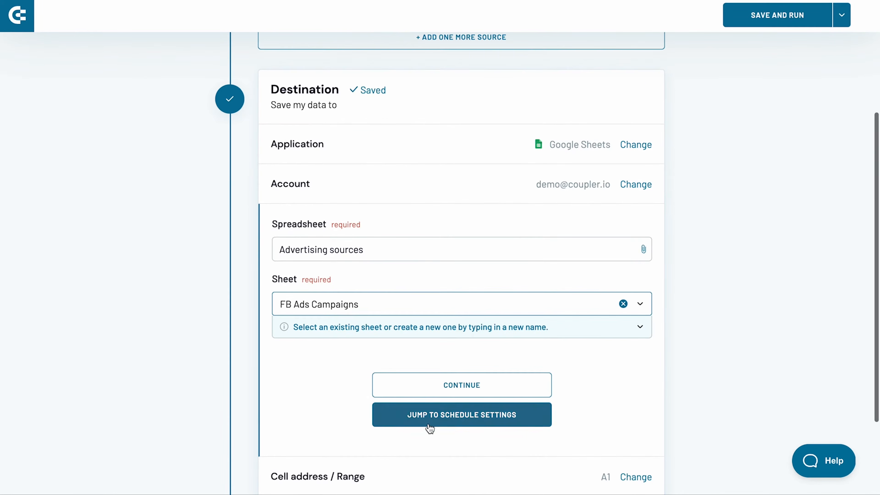
Step: Turn on automatic data refresh in the schedule settings, then save and run the importer and view its results
click(430, 422)
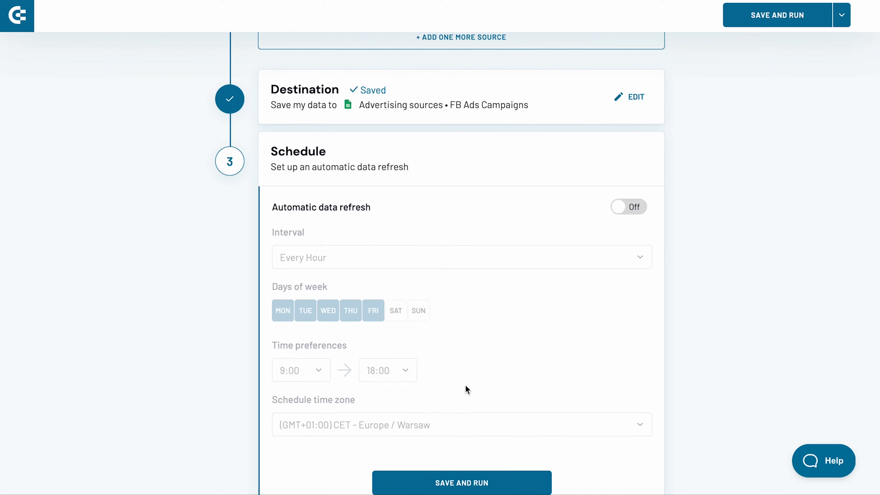
click(626, 213)
scroll(628, 217, down, 2)
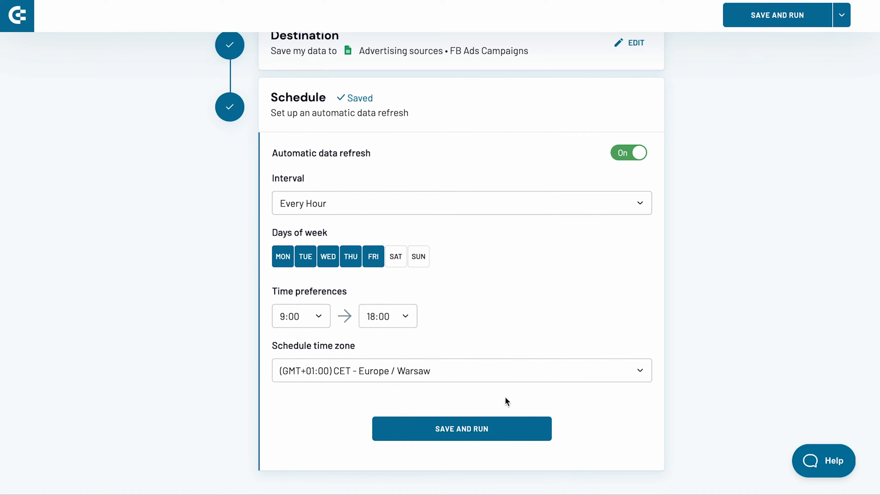
click(492, 429)
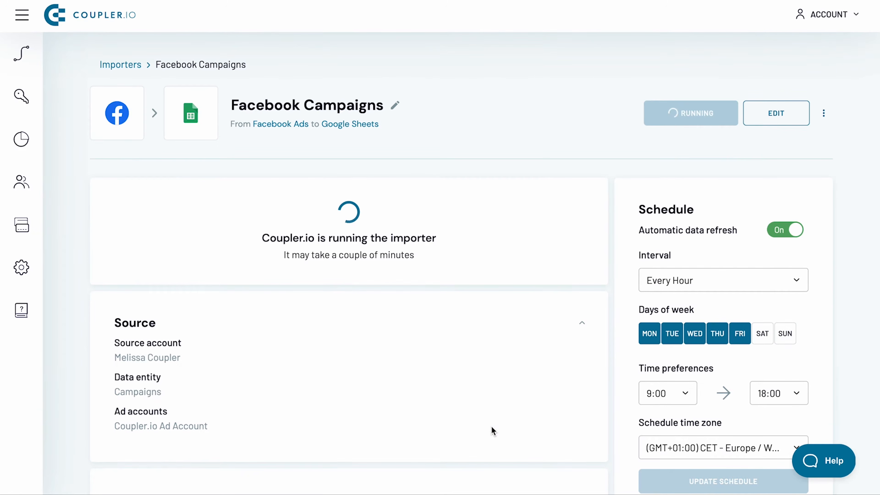
click(790, 81)
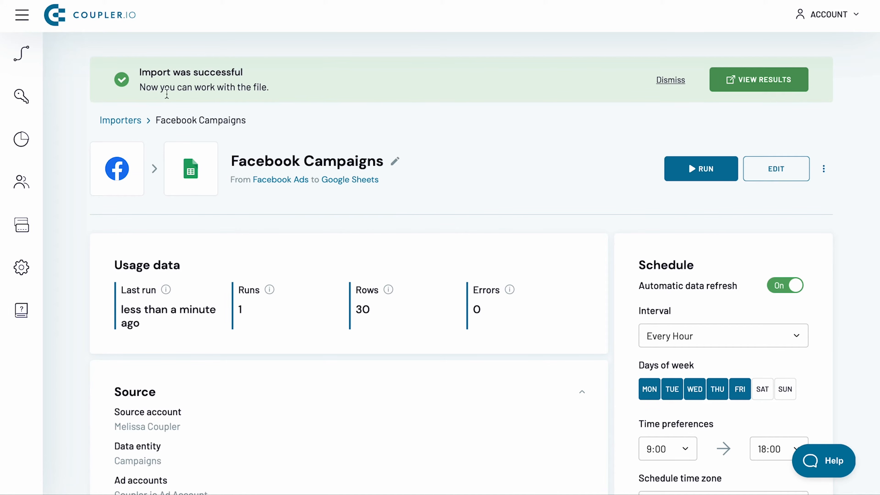
Step: Return to the importers list and add a new importer from Google Ads to Google Sheets
click(110, 120)
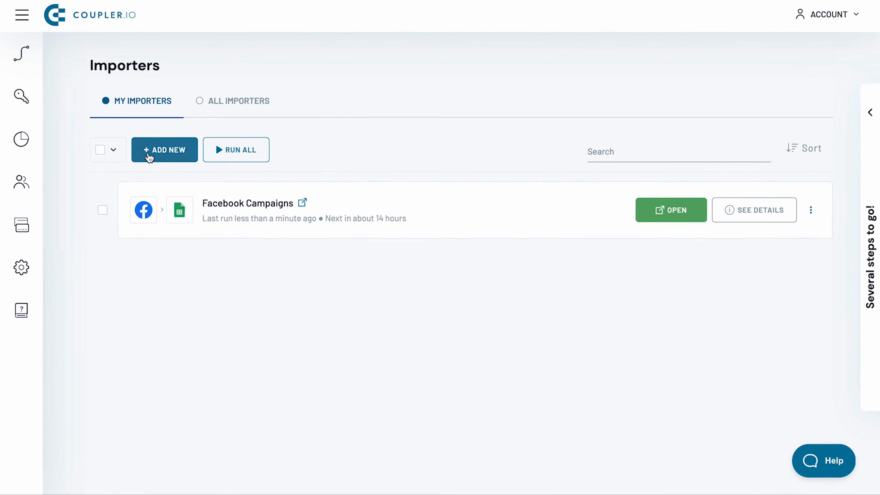
click(148, 153)
click(295, 216)
scroll(301, 338, down, 1)
scroll(302, 338, down, 3)
click(300, 328)
click(534, 220)
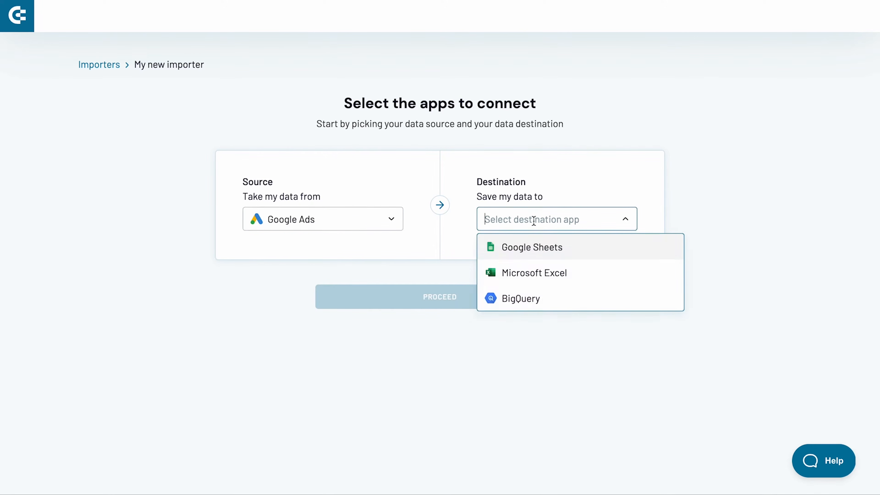
click(534, 248)
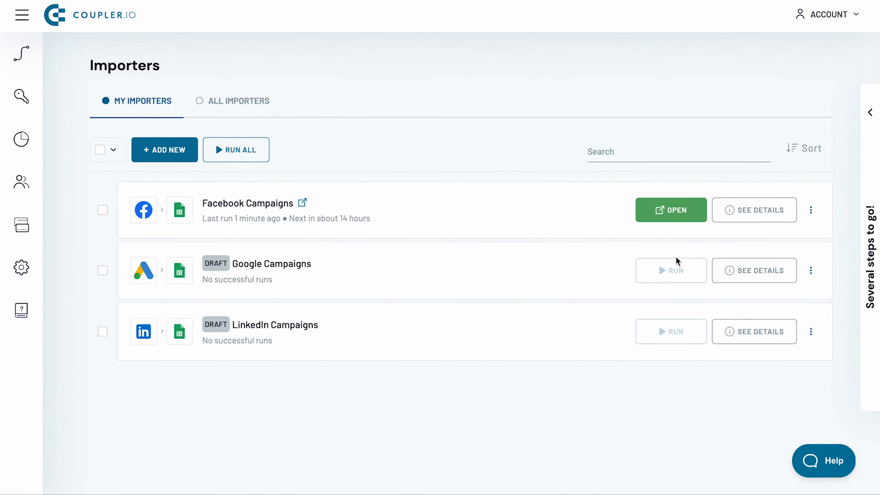
Step: Copy the Facebook Campaigns importer and title the copy "Facebook Ads"
click(810, 210)
click(769, 259)
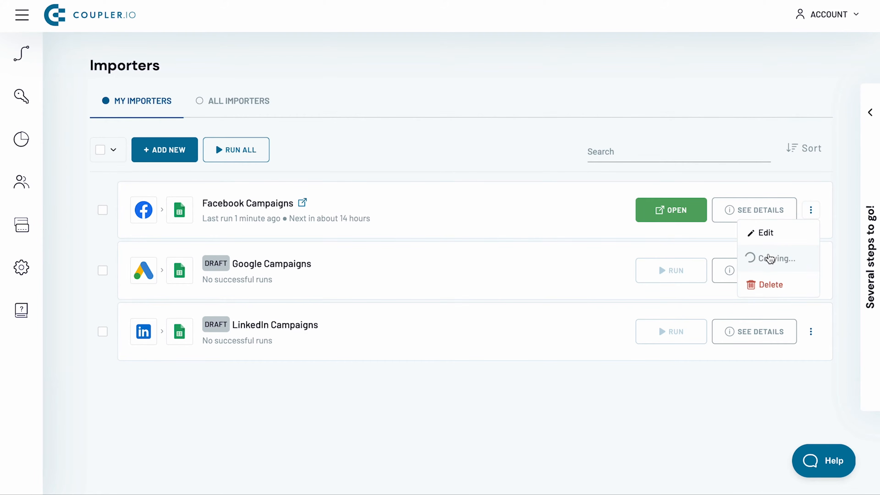
text(Facebook Ads)
key(Return)
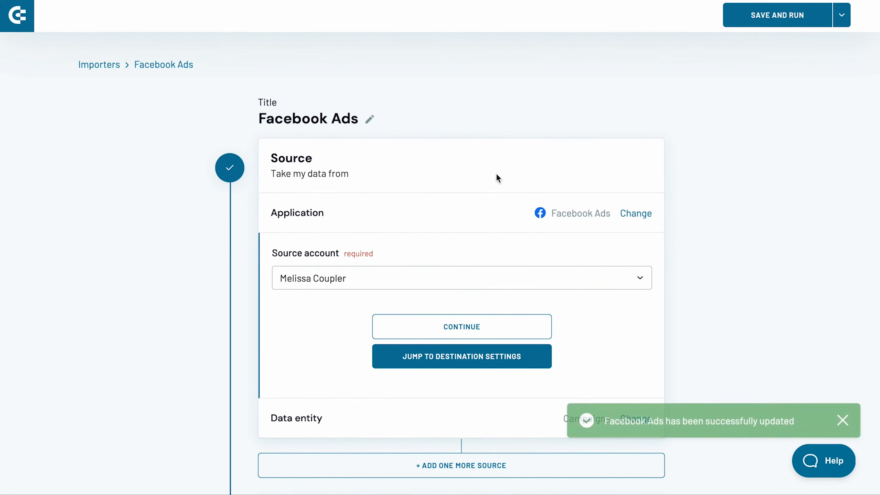
Step: Keep the copied importer's source account and set its data entity to Ads
click(506, 327)
click(448, 313)
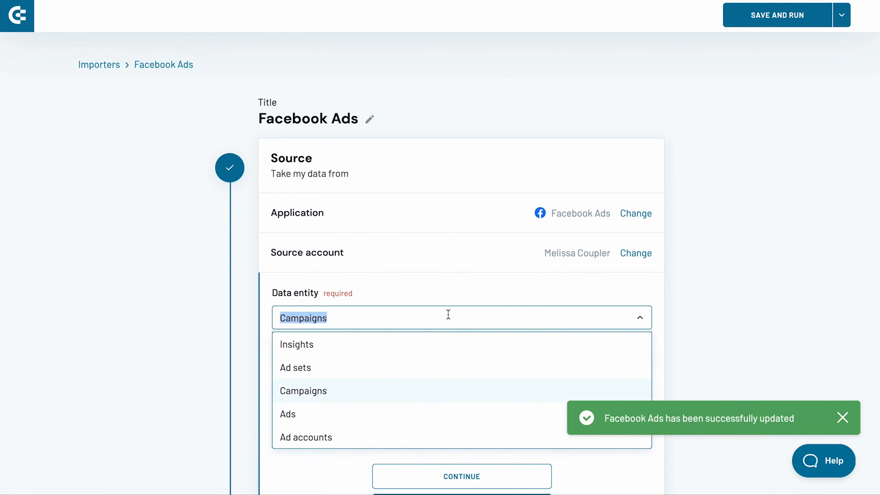
click(360, 411)
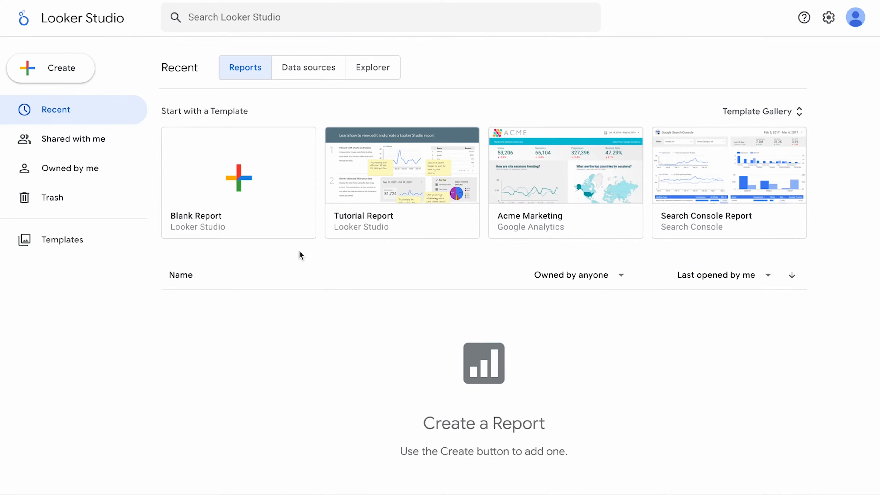
Step: In Looker Studio, create a Google Sheets data source from the FB Ads Campaigns worksheet of the Advertising sources spreadsheet
click(72, 71)
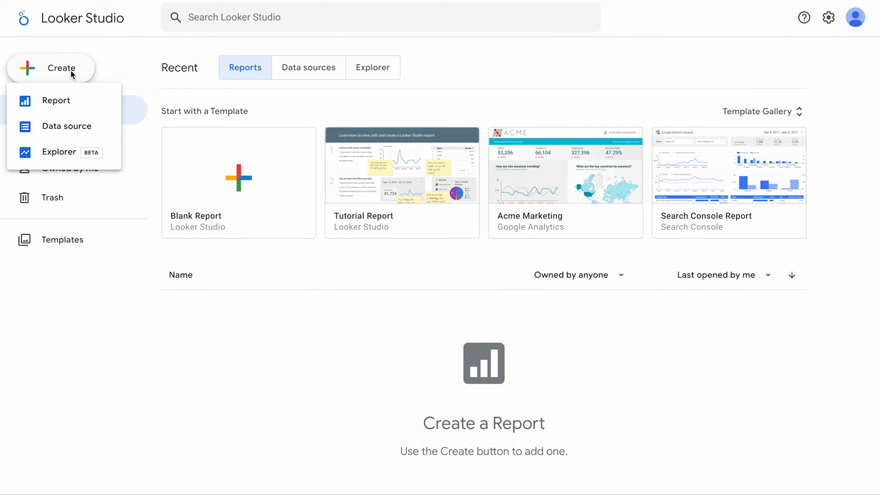
click(67, 127)
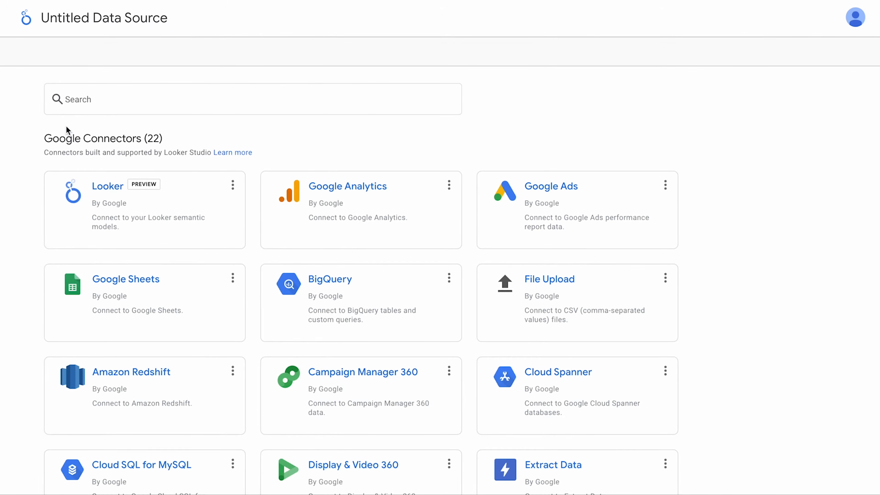
click(100, 287)
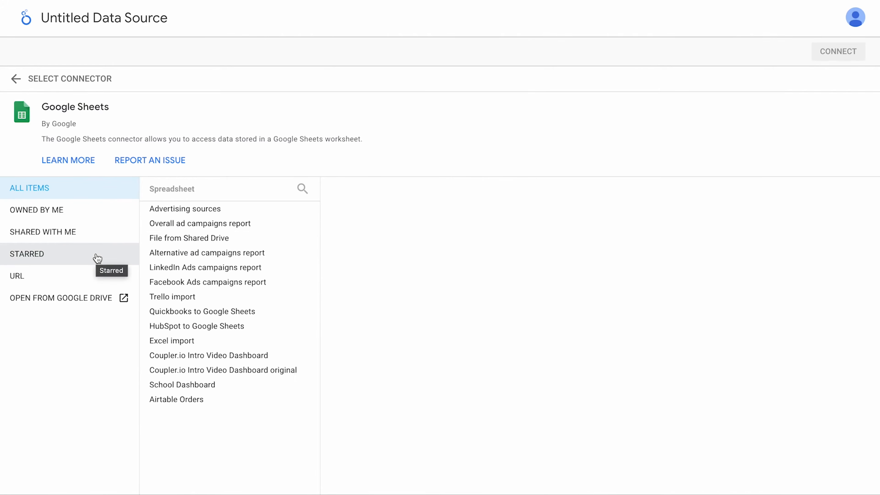
click(207, 211)
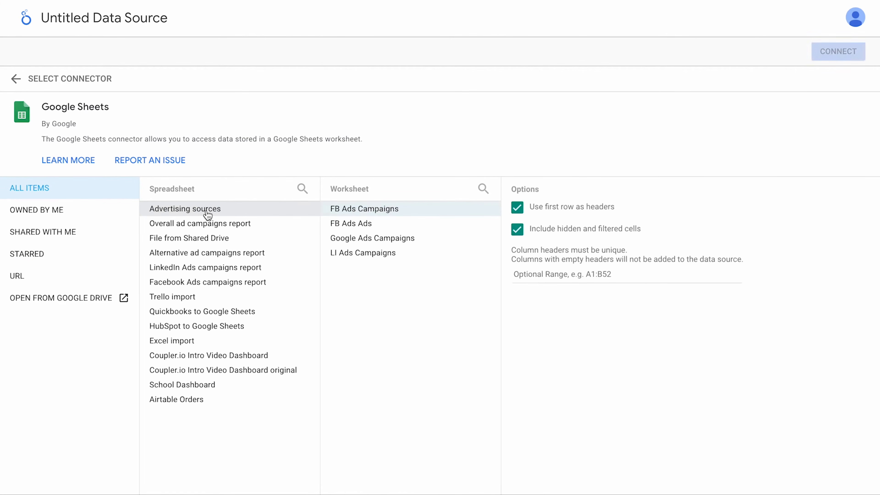
click(360, 215)
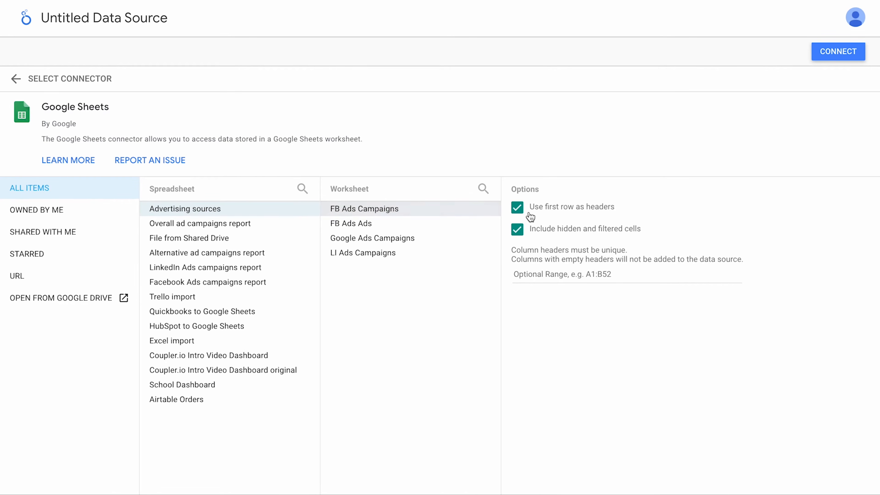
click(829, 51)
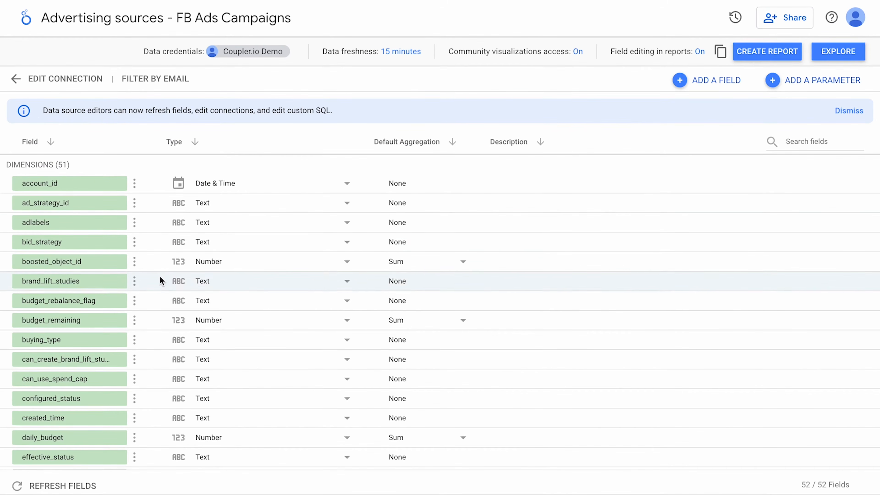
Step: Review the data source's fields and set the default aggregation of boosted_object_id to None
scroll(159, 276, down, 10)
scroll(159, 275, down, 8)
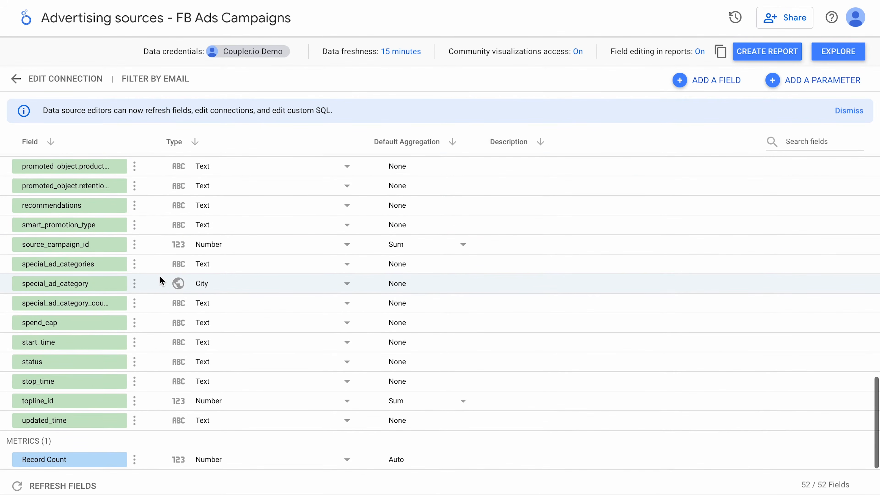
scroll(160, 276, up, 10)
scroll(159, 276, up, 5)
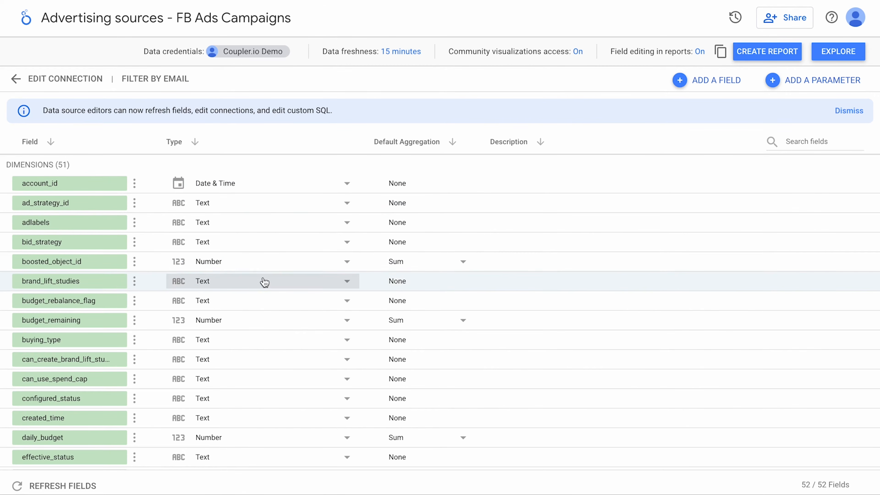
click(462, 260)
click(431, 288)
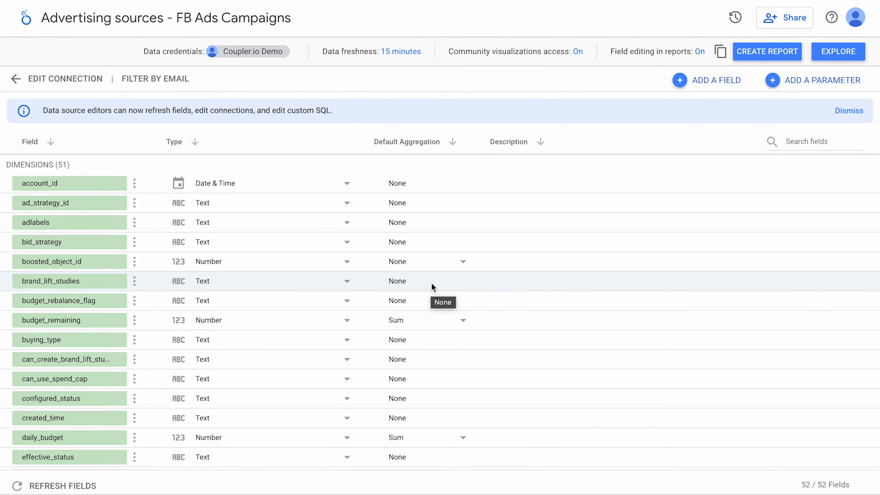
Step: Set the data freshness to every hour and create a report from this data source
click(396, 53)
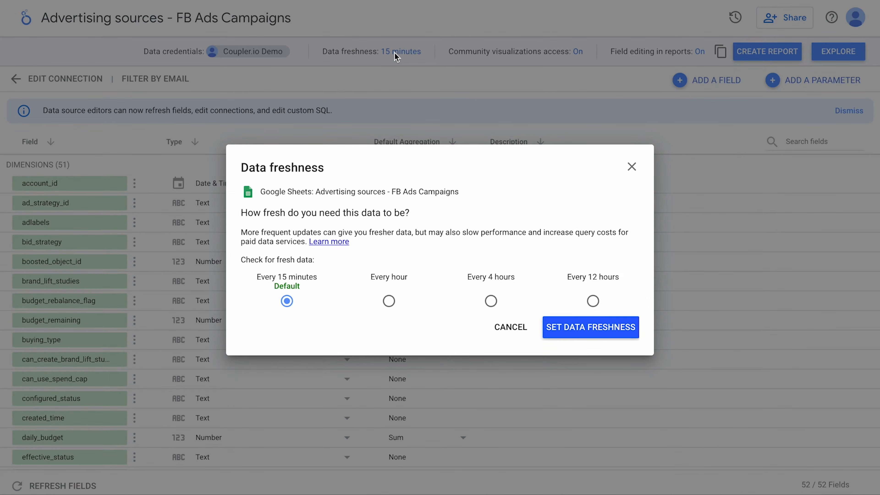
click(389, 301)
click(575, 331)
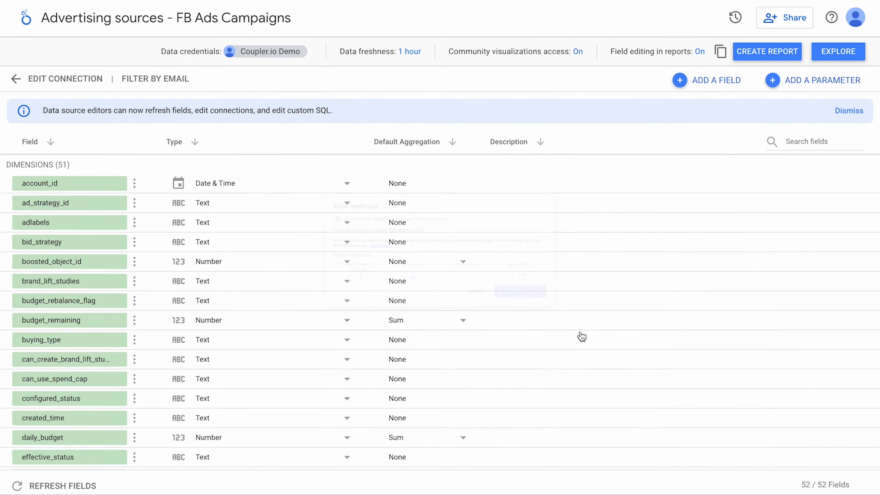
click(767, 52)
click(562, 321)
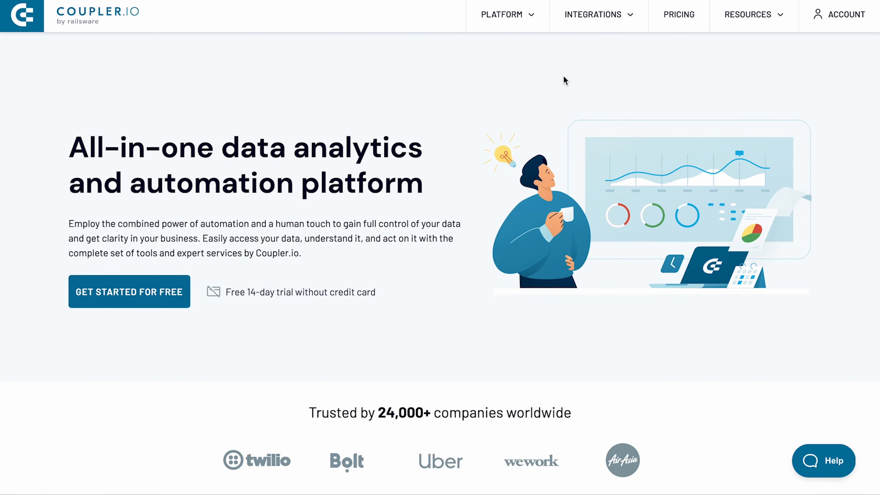
Step: On the Coupler.io website, open the Services page and examine the offered help and the example dashboards
mouse_move(521, 25)
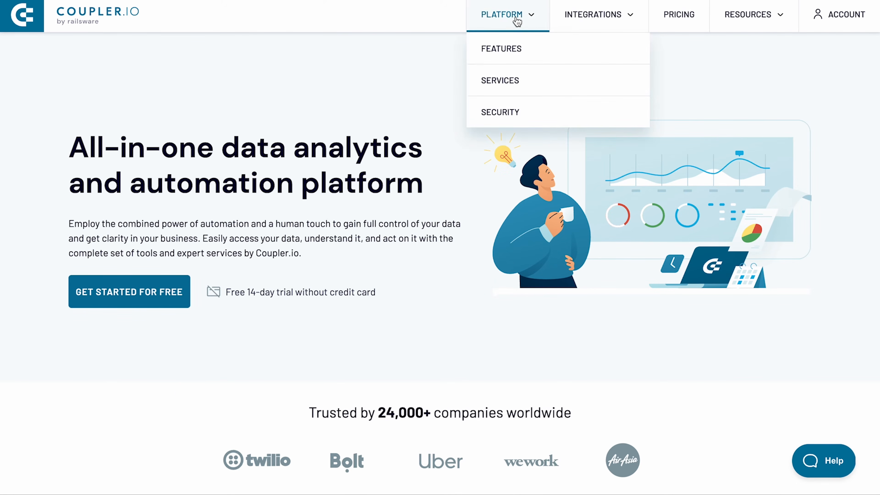
click(511, 82)
scroll(510, 86, down, 10)
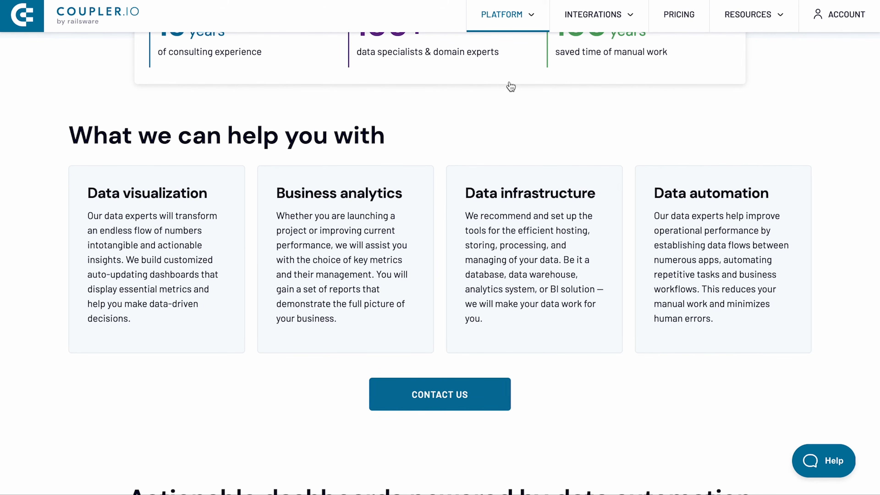
scroll(511, 86, down, 12)
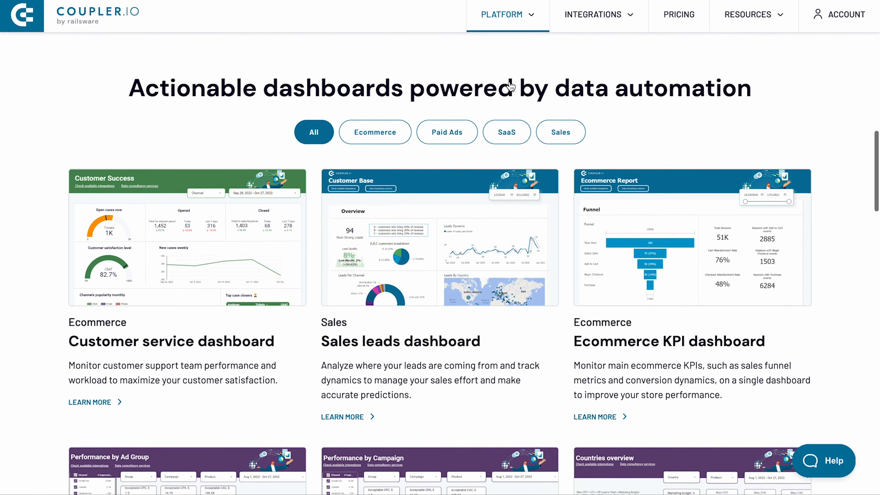
scroll(510, 86, down, 1)
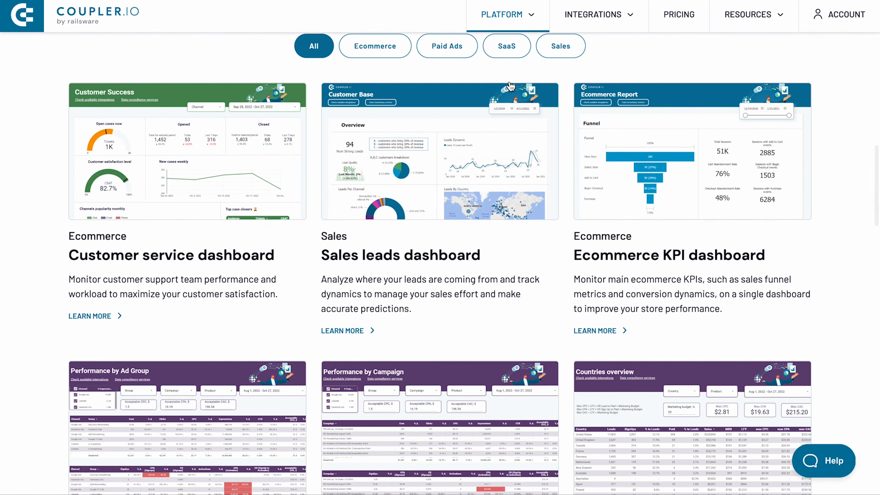